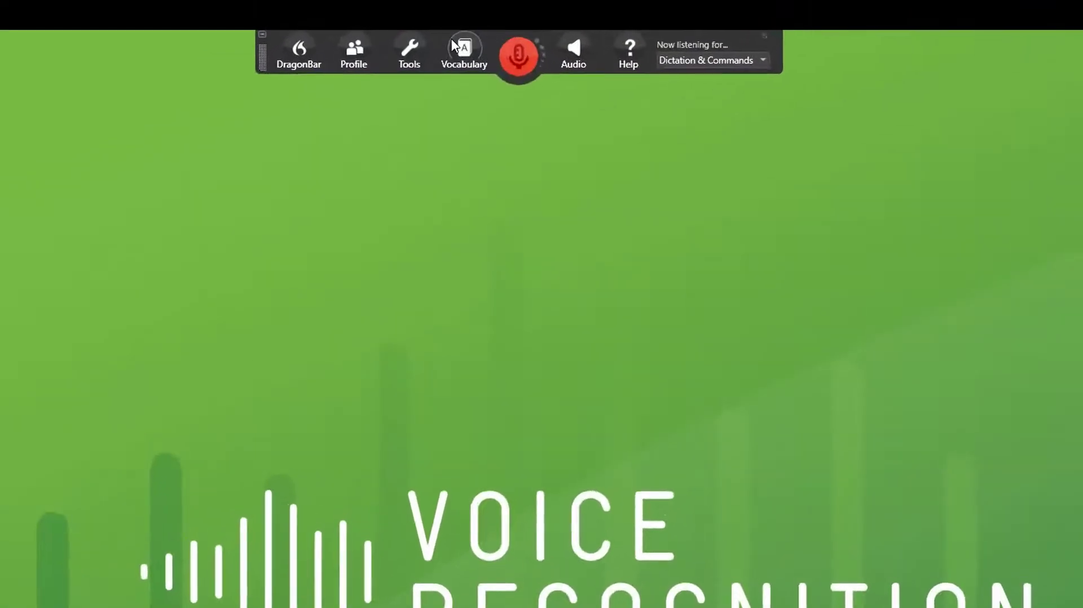
Search the Vocabulary Editor for 'yours sincerely' and compare the comma and no-comma entries.
click(473, 10)
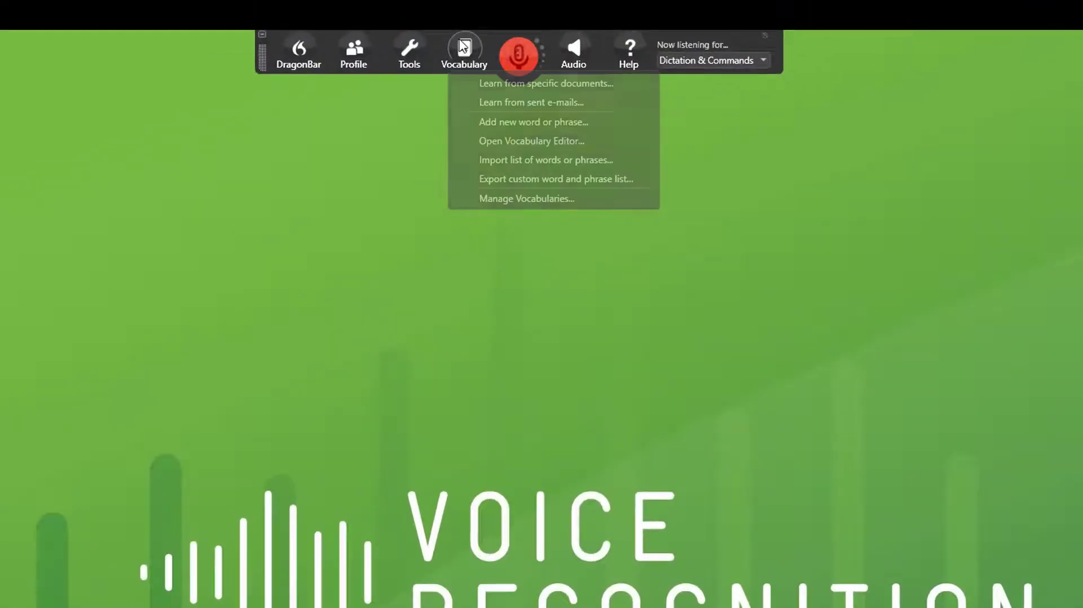
click(557, 141)
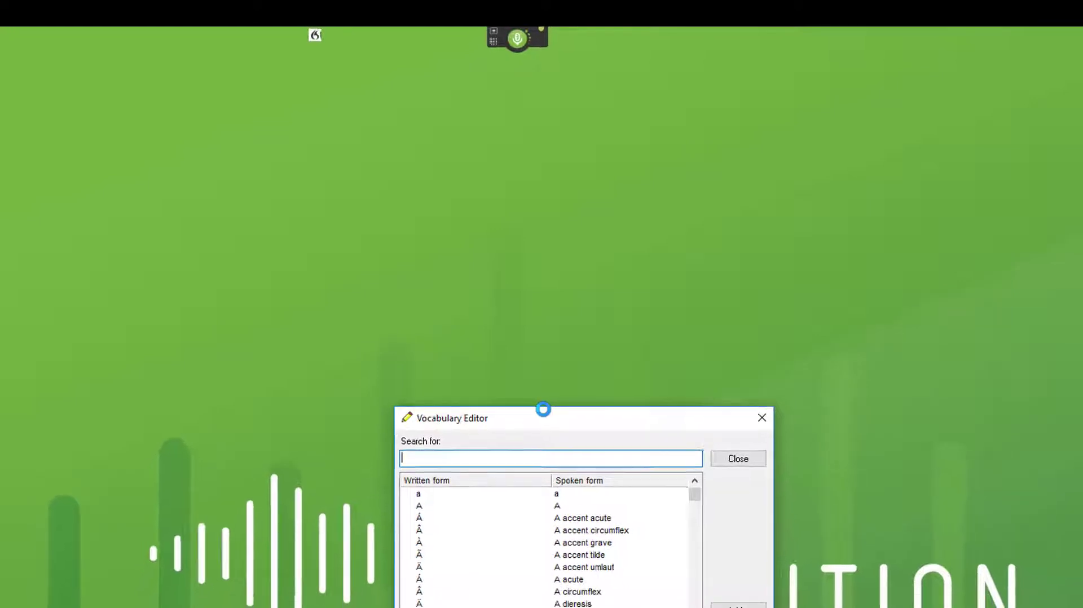
text(yours sincerely)
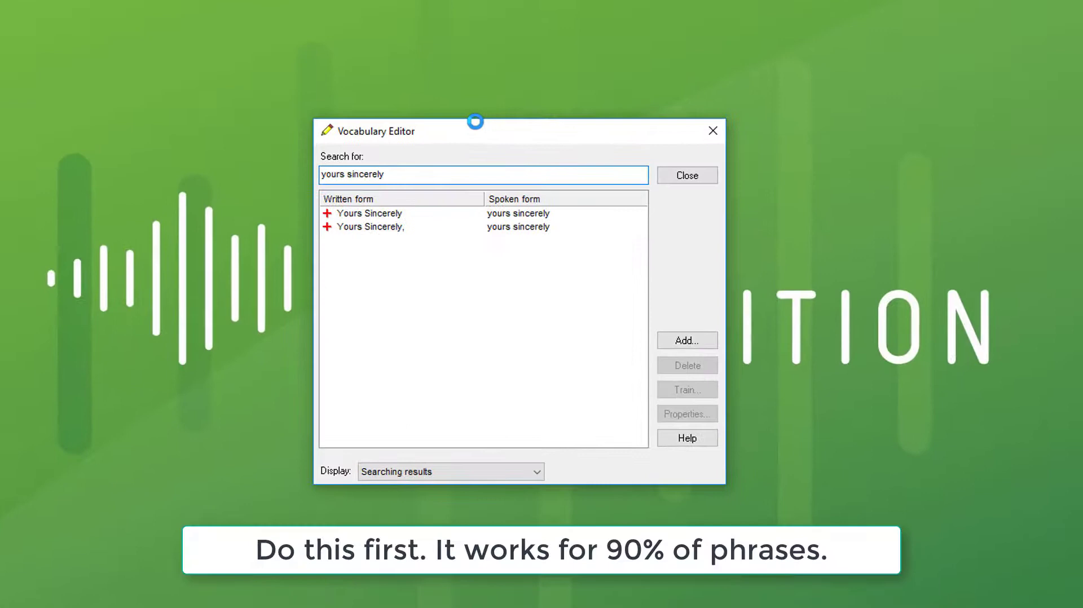
click(372, 216)
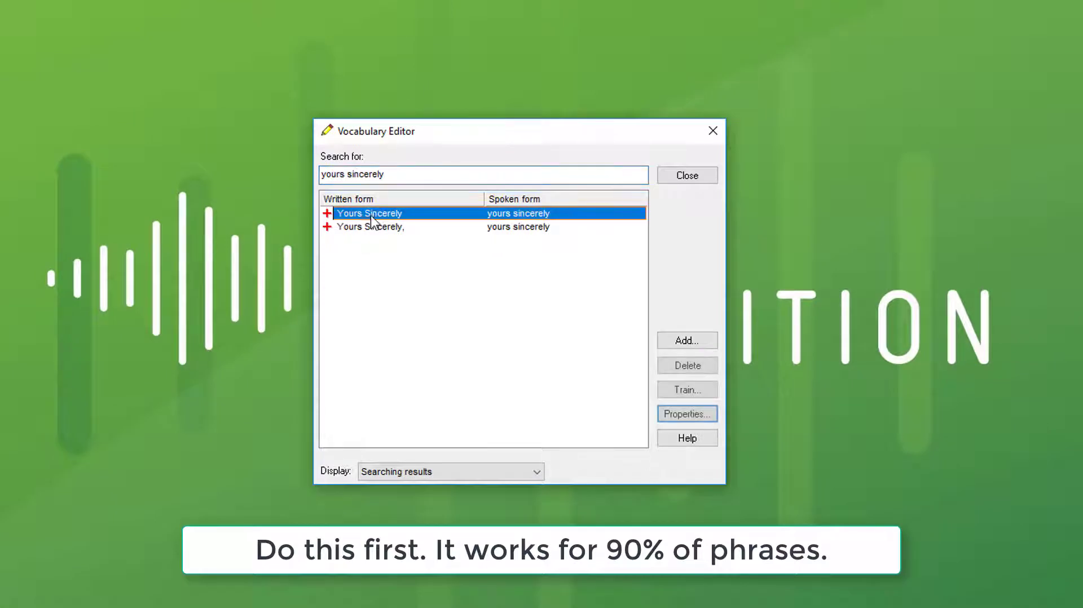
click(526, 228)
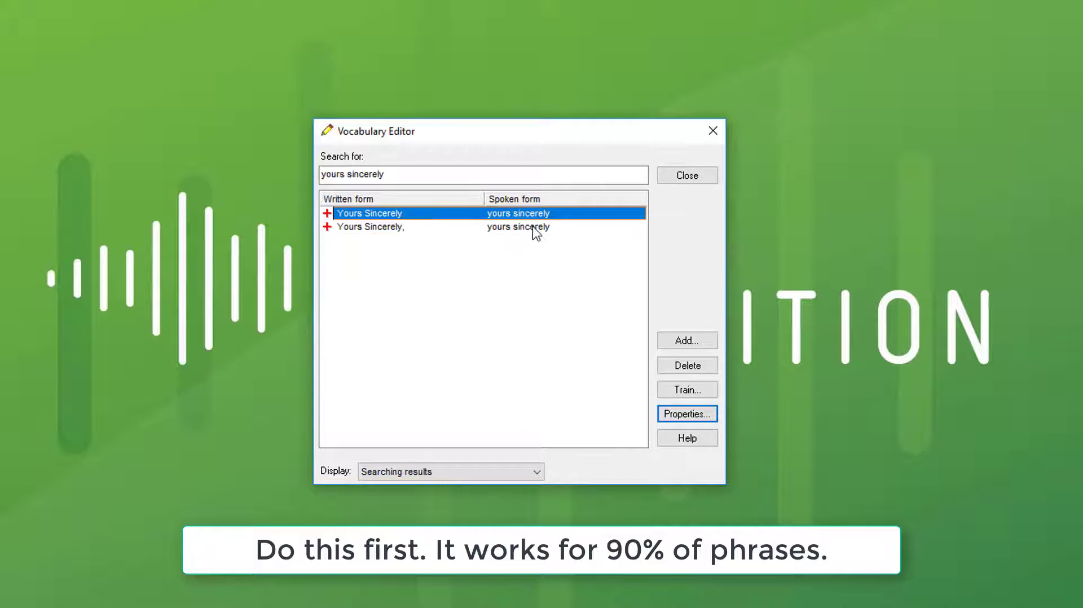
click(533, 227)
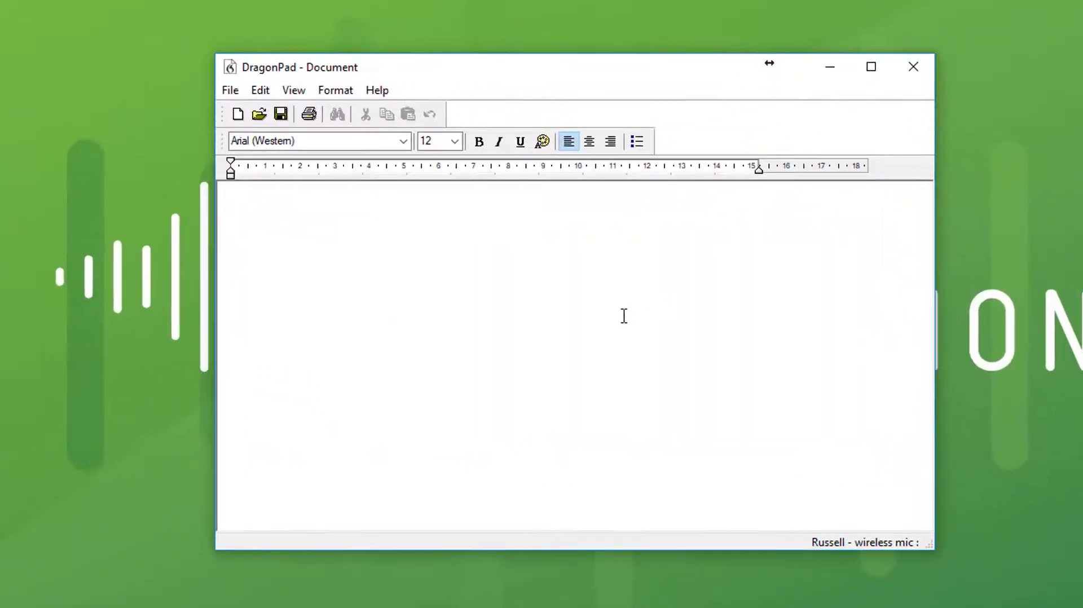
Dictate 'Yours sincerely' into the blank DragonPad document.
text(Yours sincerely)
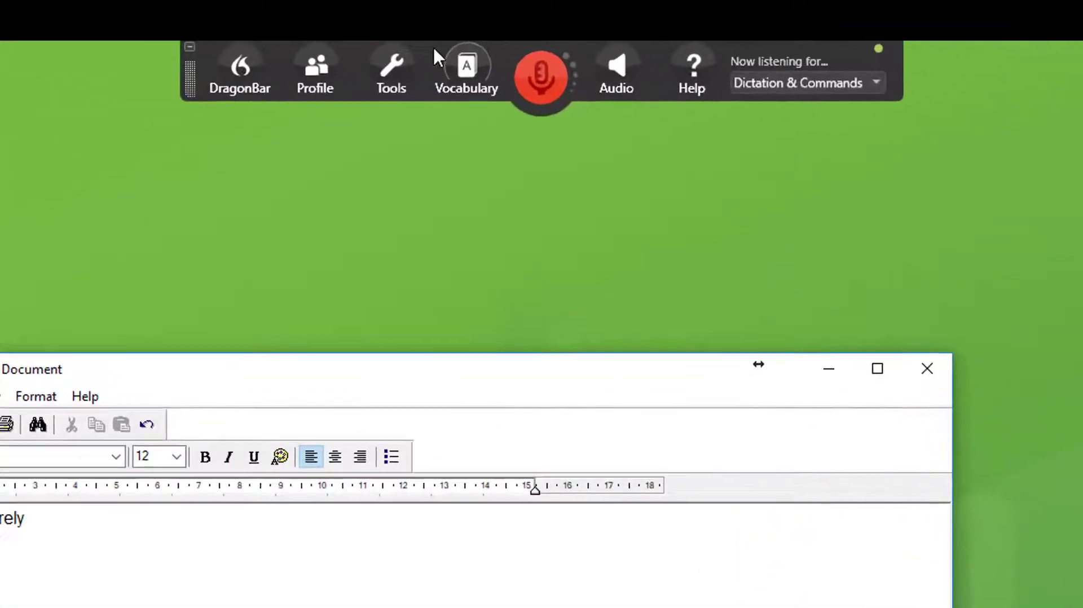
Create a new command named 'yours sincerely' and enlarge the MyCommands Editor window.
click(318, 80)
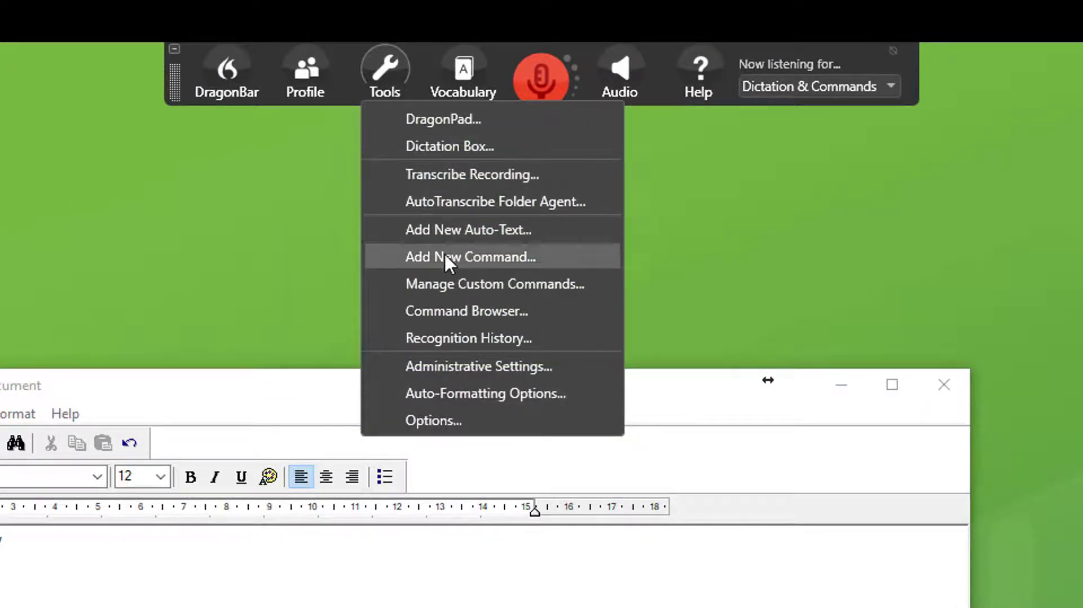
click(469, 328)
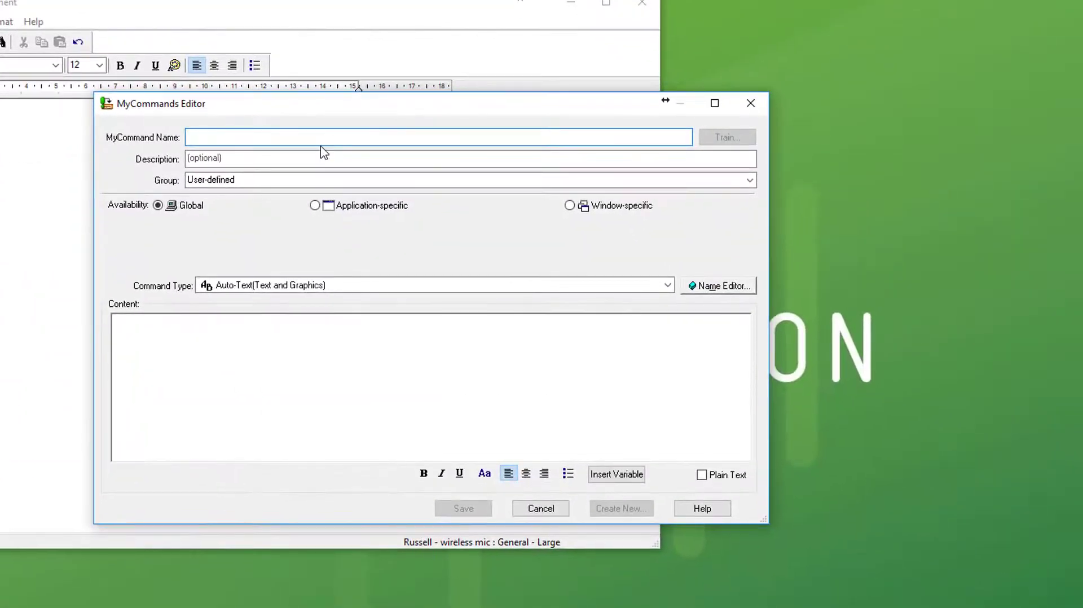
text(yours sincerely)
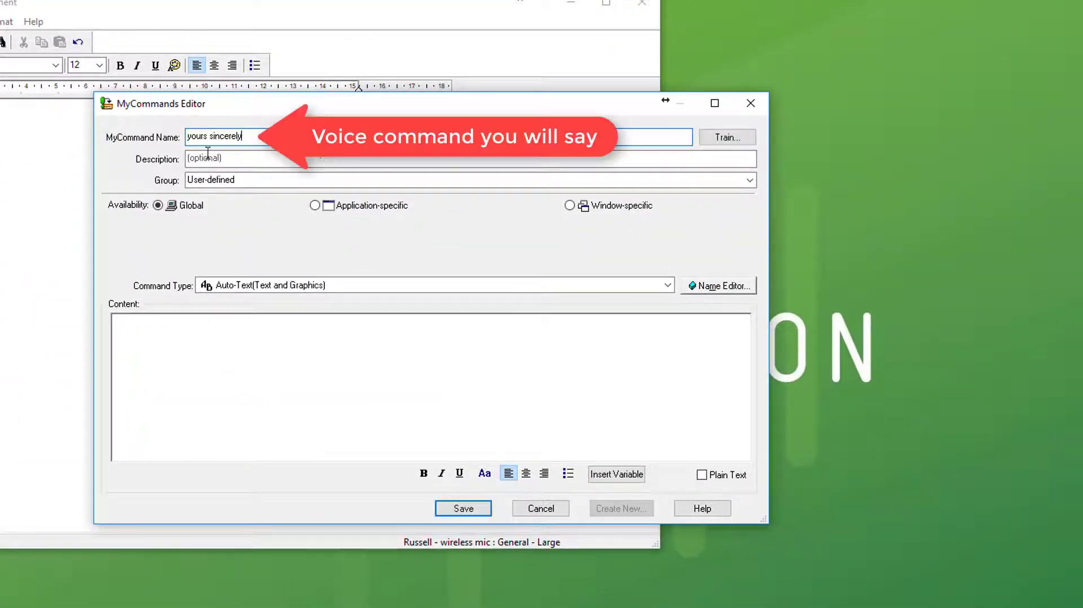
drag(308, 109, 319, 133)
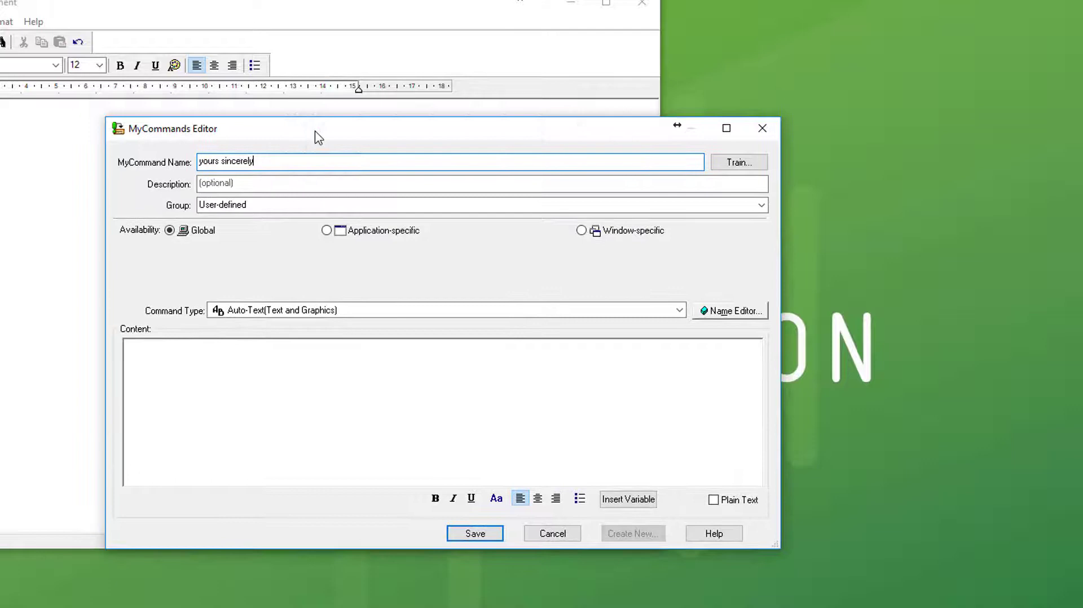
click(302, 364)
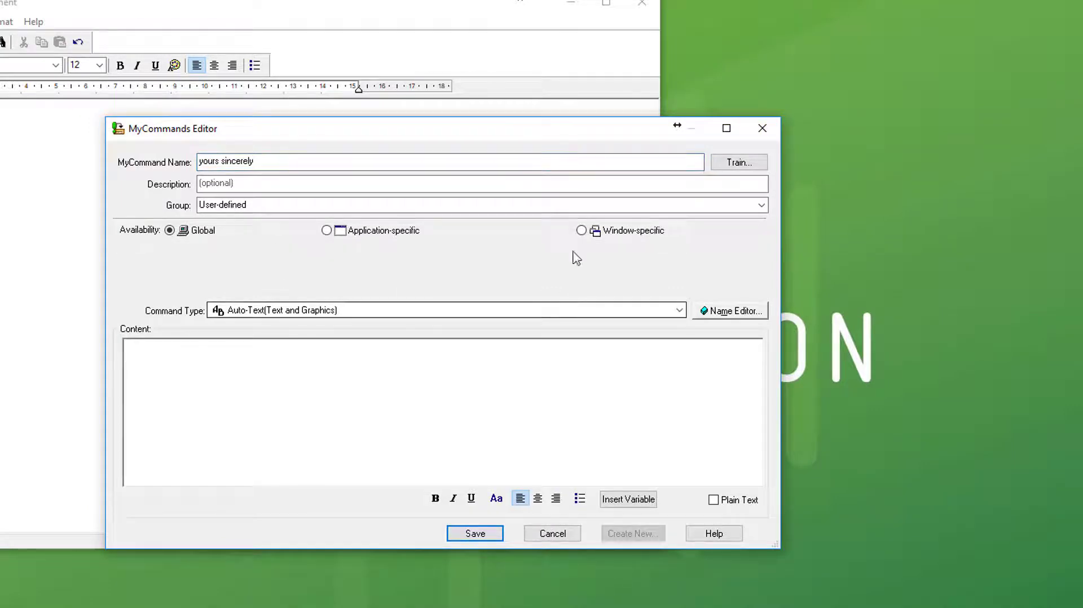
drag(401, 128, 388, 61)
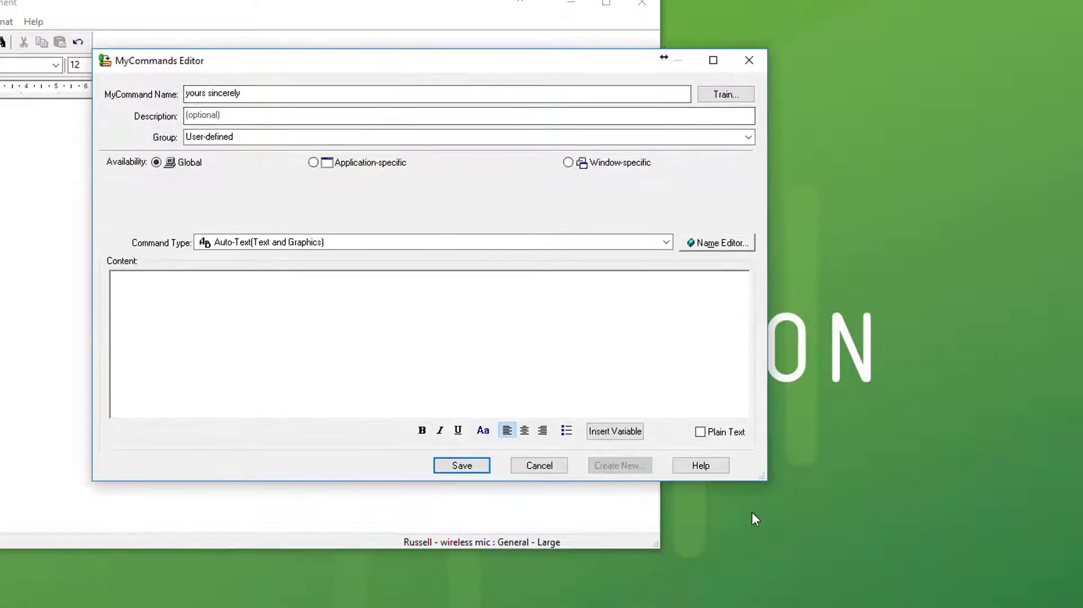
mouse_move(763, 479)
mouse_down()
mouse_move(759, 607)
mouse_move(790, 607)
mouse_up()
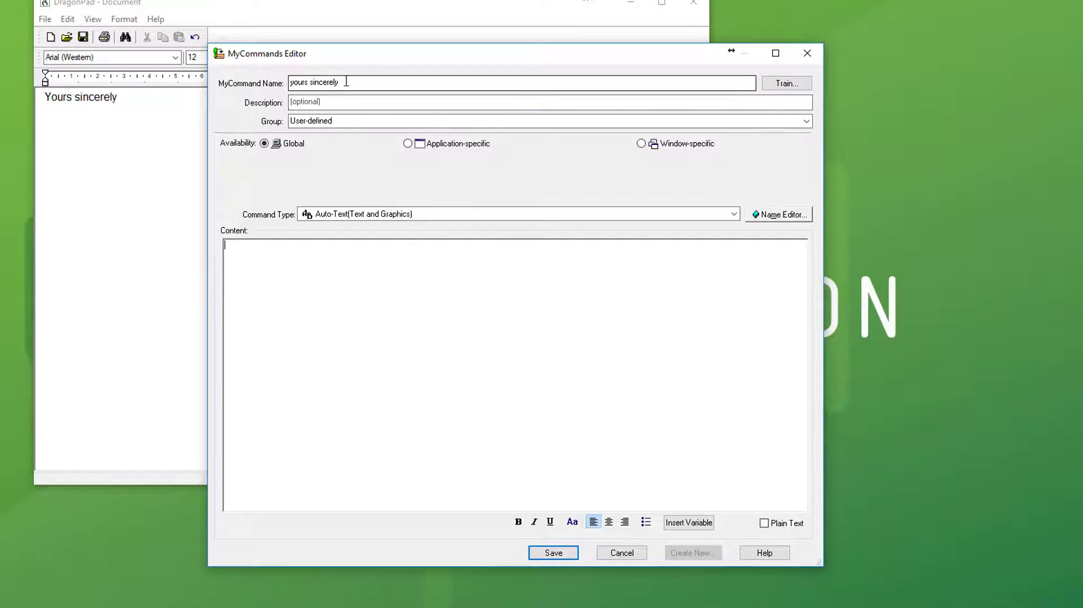
Make it a Step-by-Step command with a Type Text step entering 'Yours Sincerely,'.
click(399, 212)
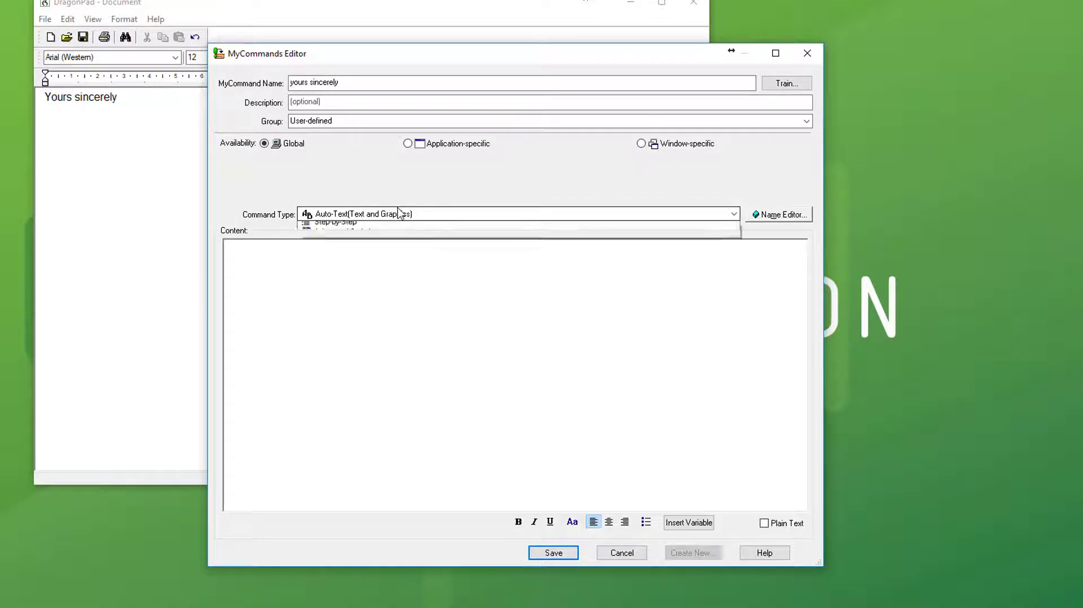
click(390, 249)
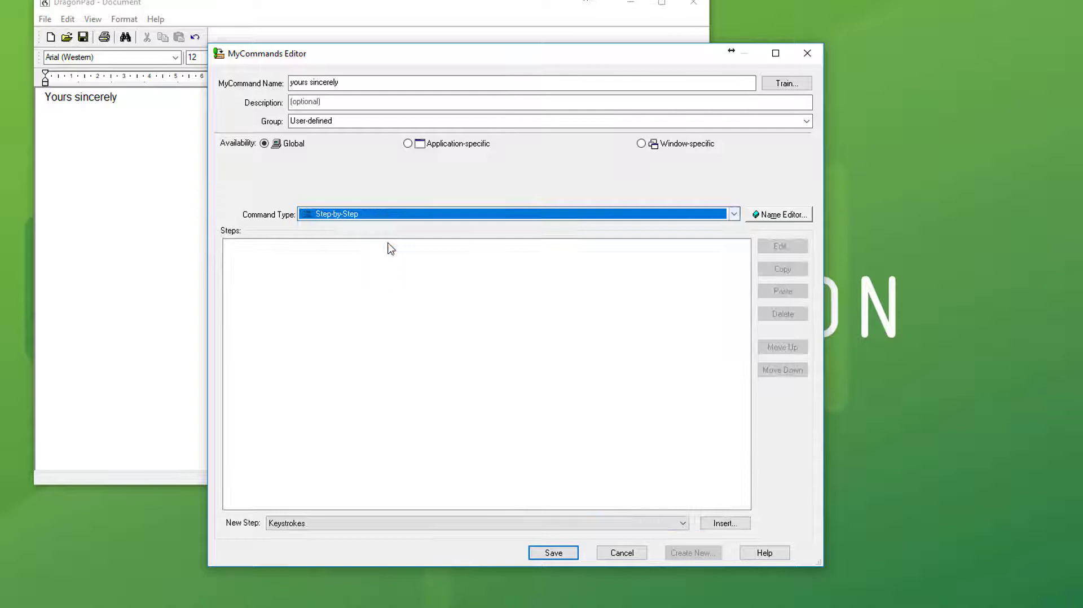
click(529, 523)
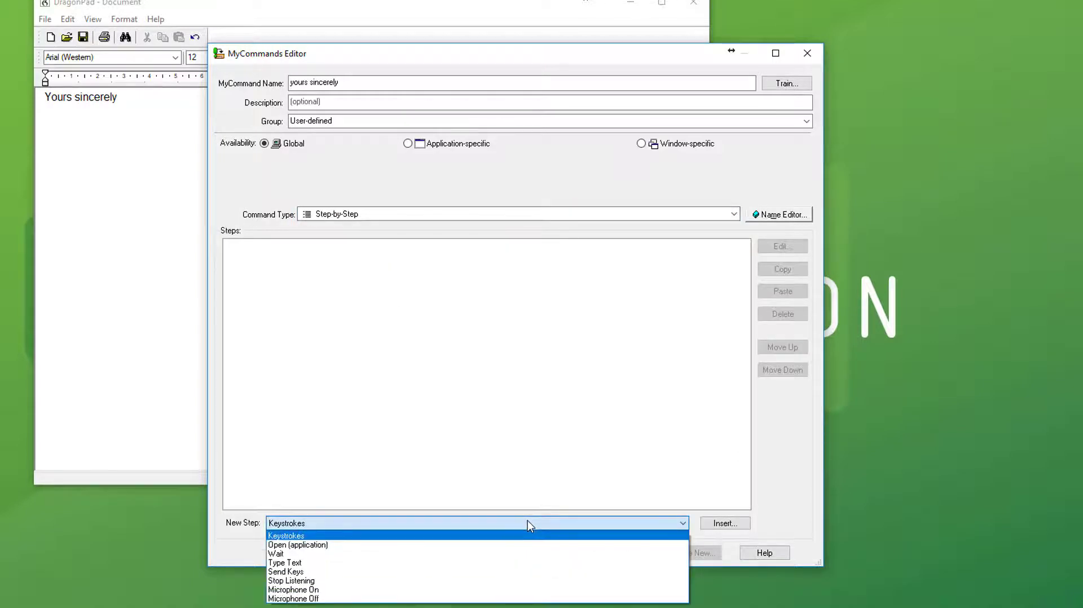
click(496, 563)
click(734, 524)
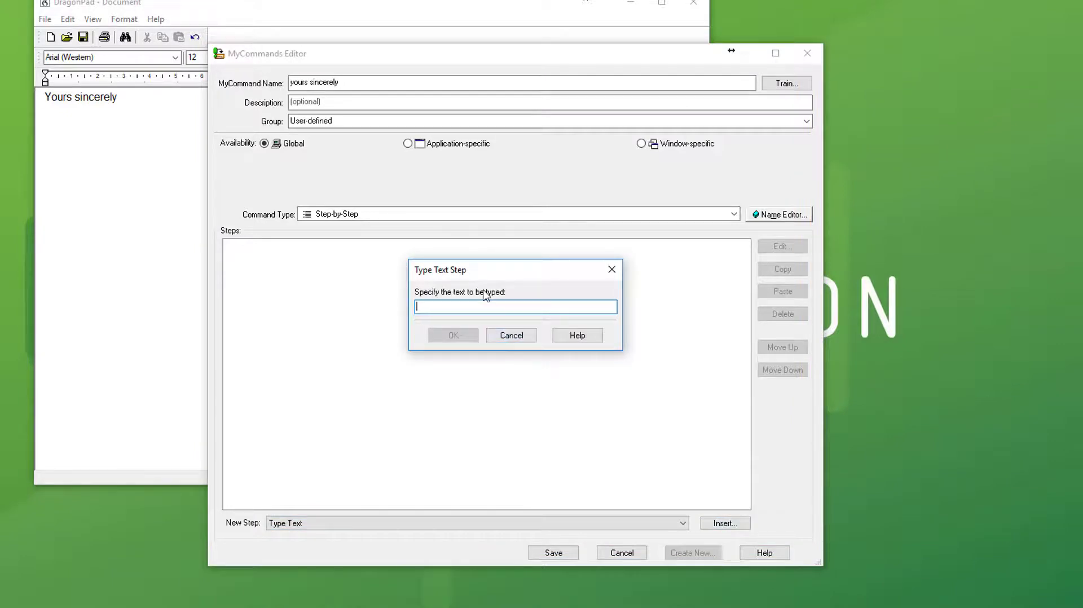
text(Yours Sincerely,)
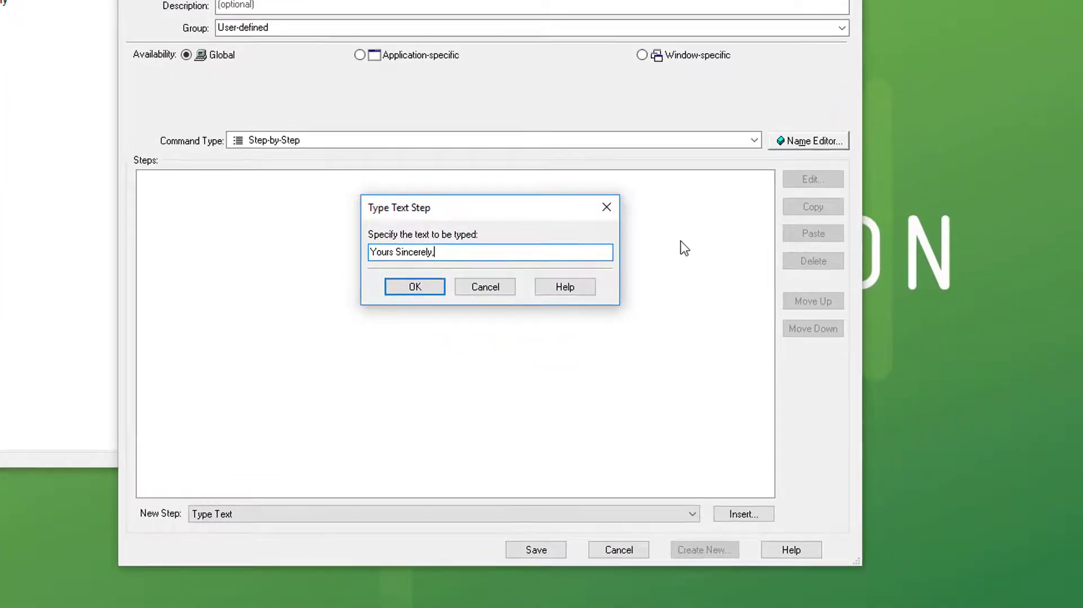
click(437, 289)
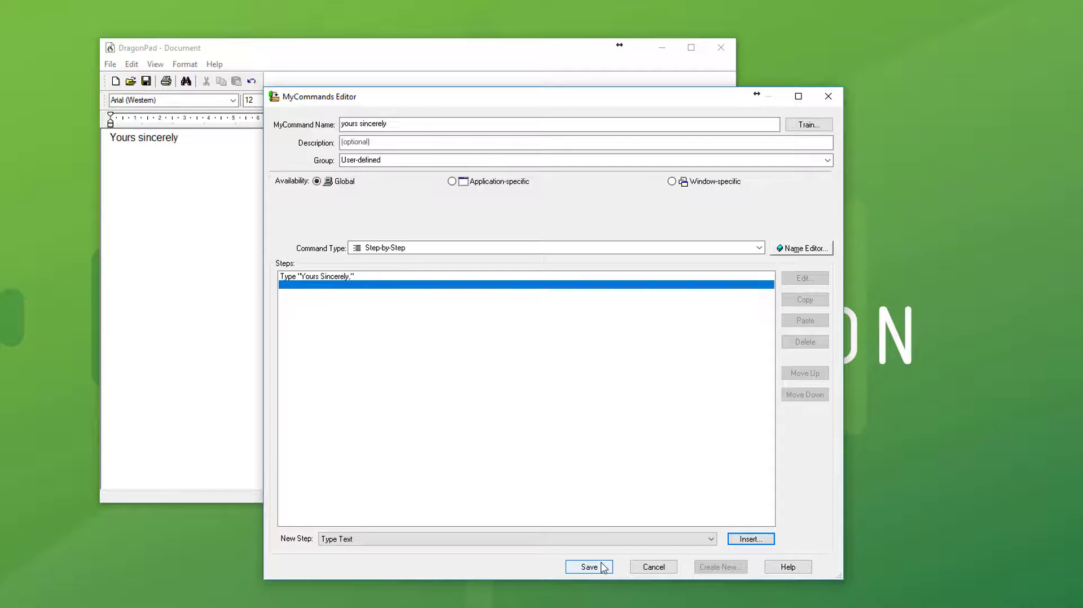
Voice-train the 'yours sincerely' command name and save the command.
click(809, 124)
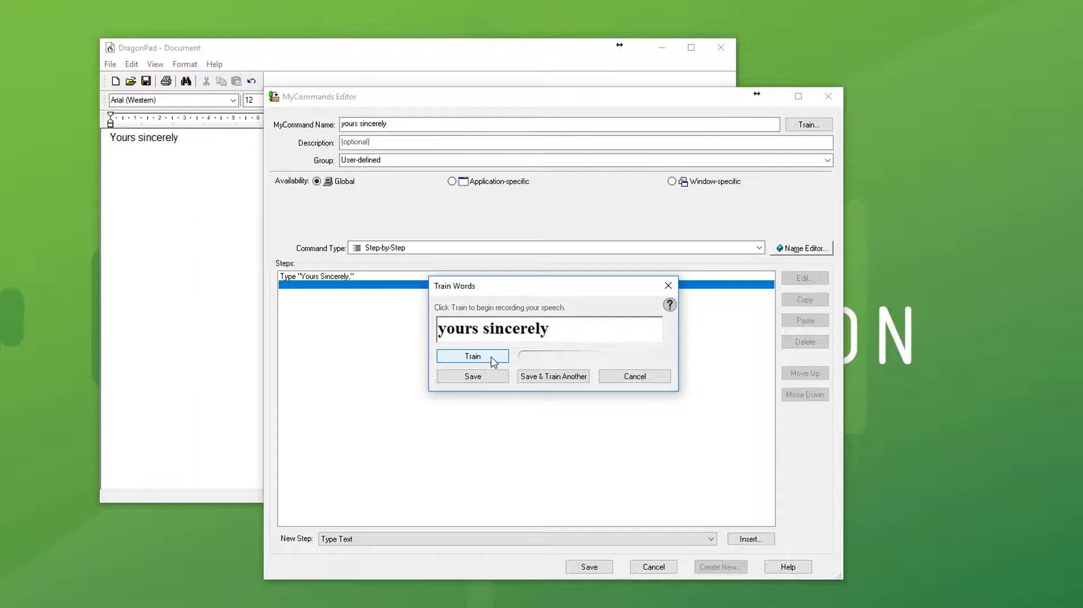
click(494, 361)
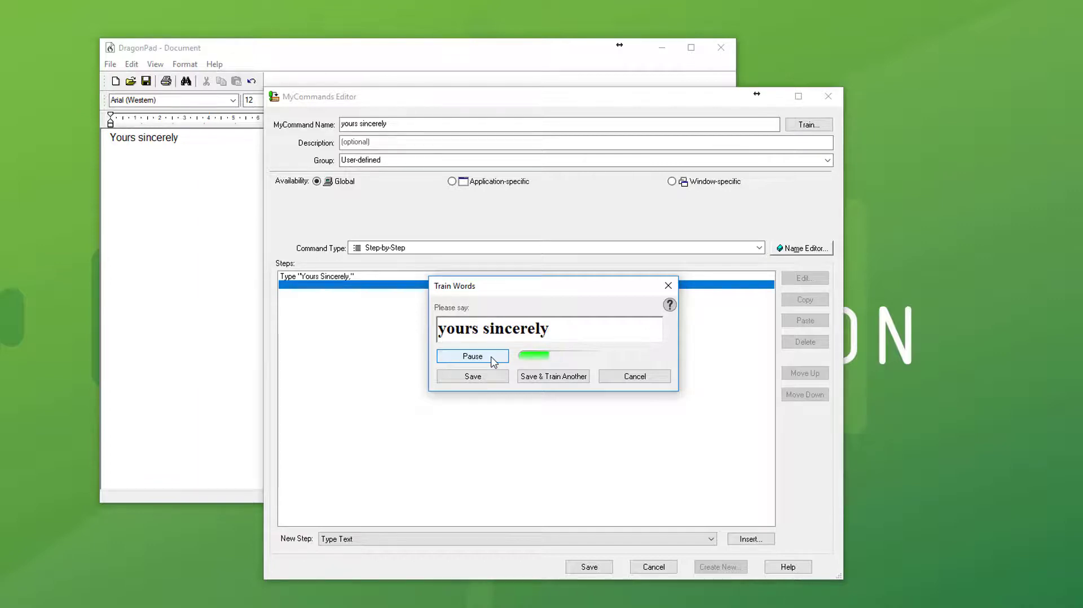
click(489, 377)
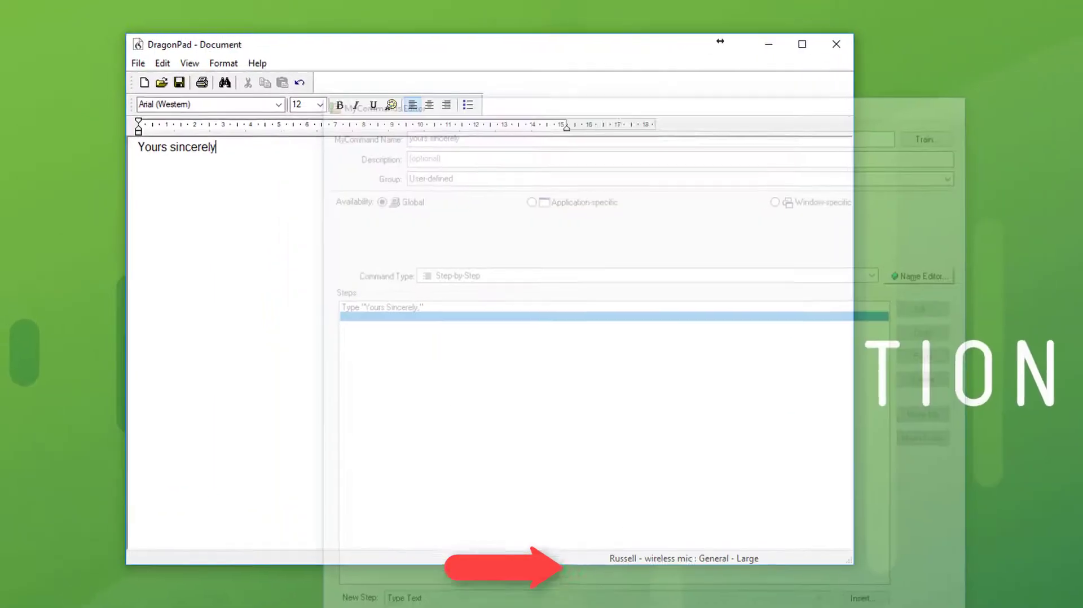
On a new line, run the command to type 'Yours Sincerely,', then dictate a signature name below.
key(Return)
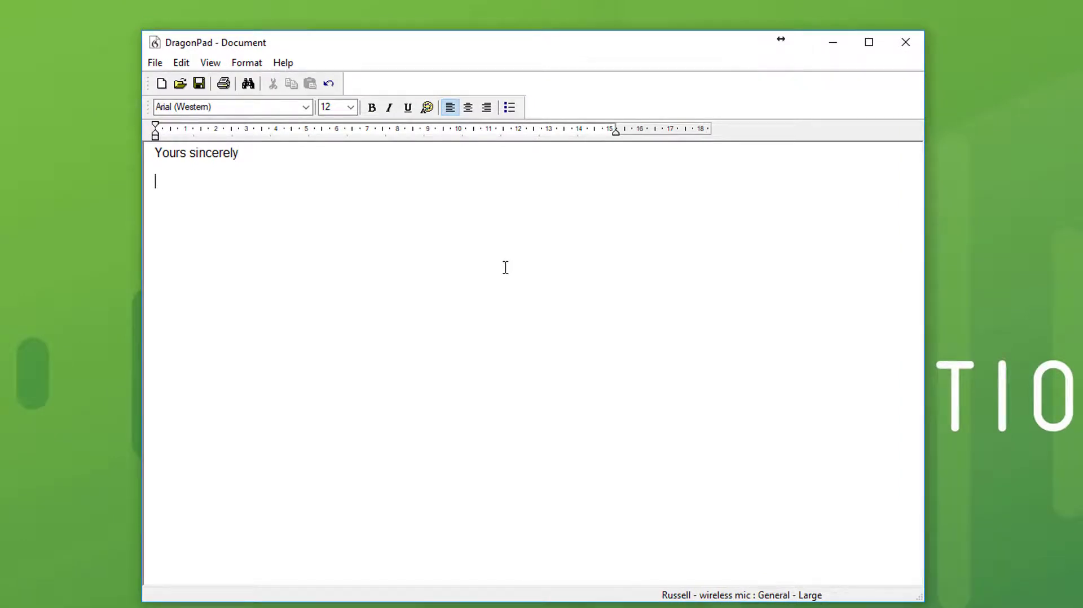
text(Yours Sincerely,)
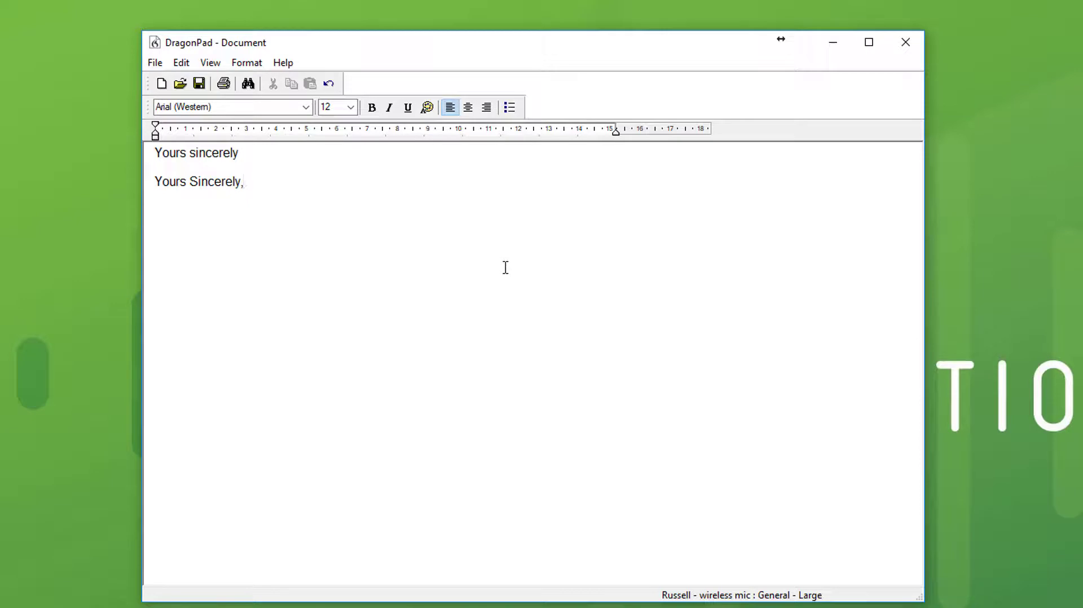
key(Return)
key(Return)
text(Russell)
Search the vocabulary for 'sincer' and select the 'sincerely' entry.
click(444, 12)
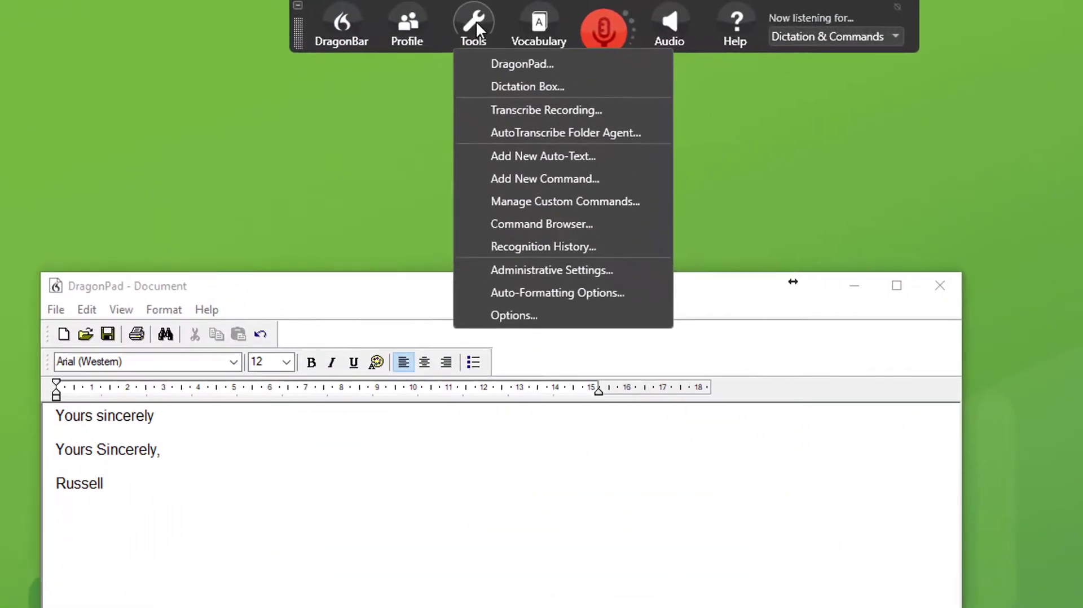
click(462, 11)
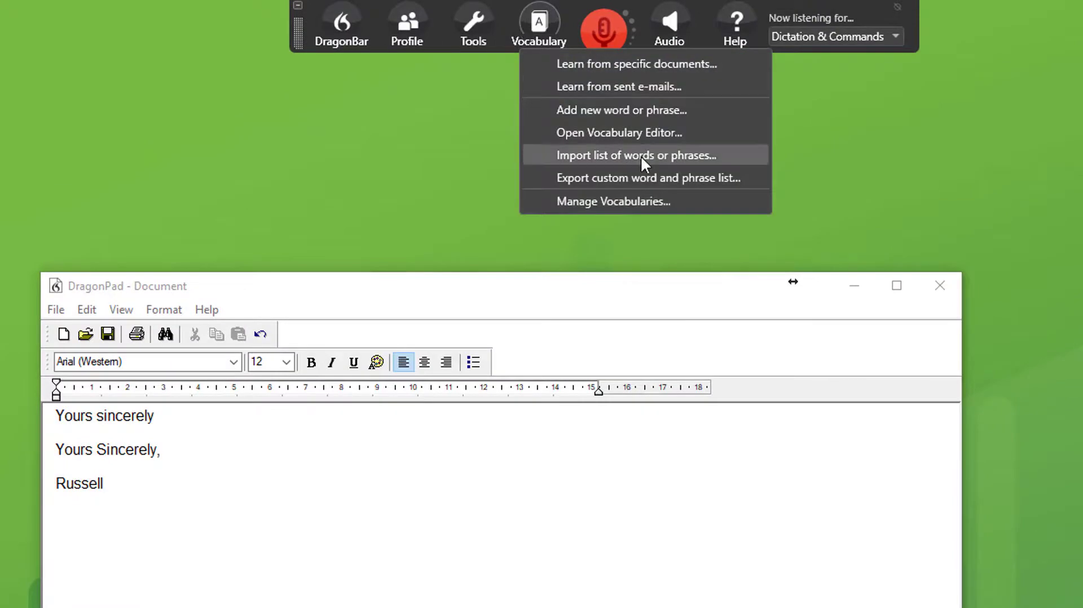
click(573, 138)
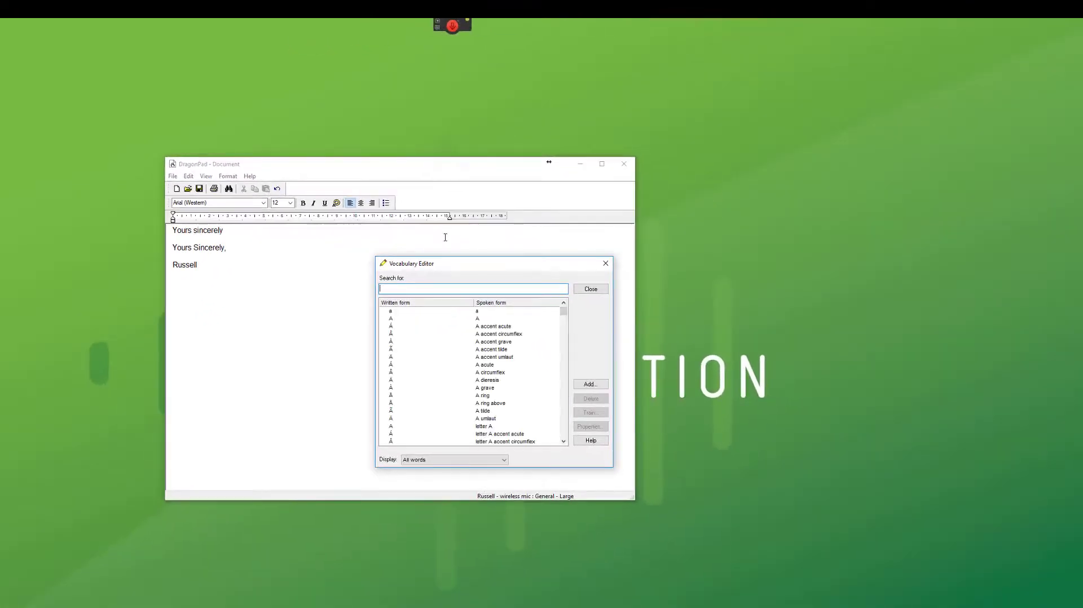
text(sin)
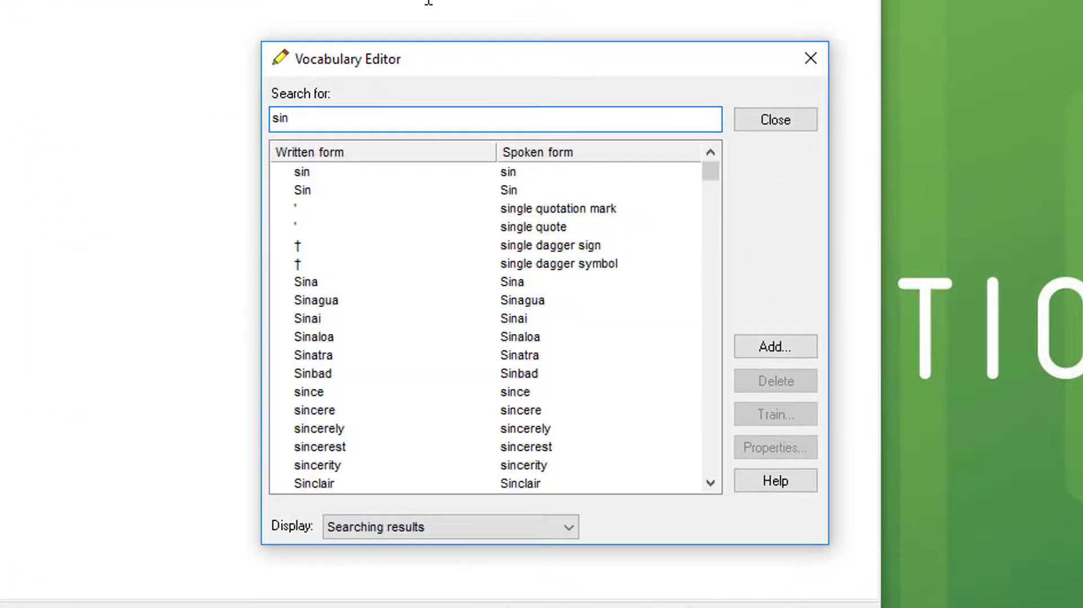
text(cer)
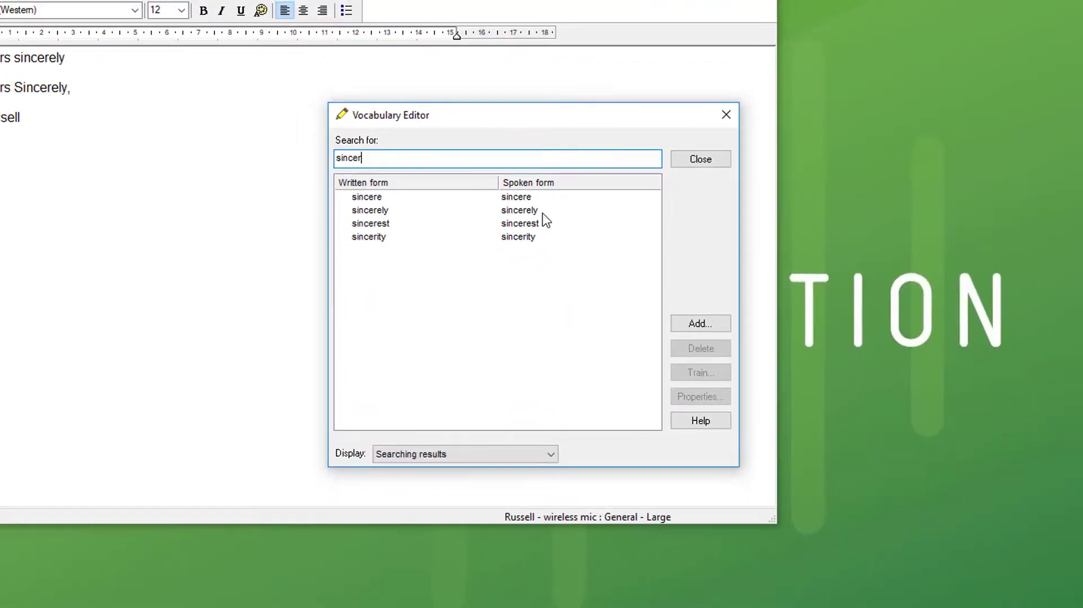
click(547, 212)
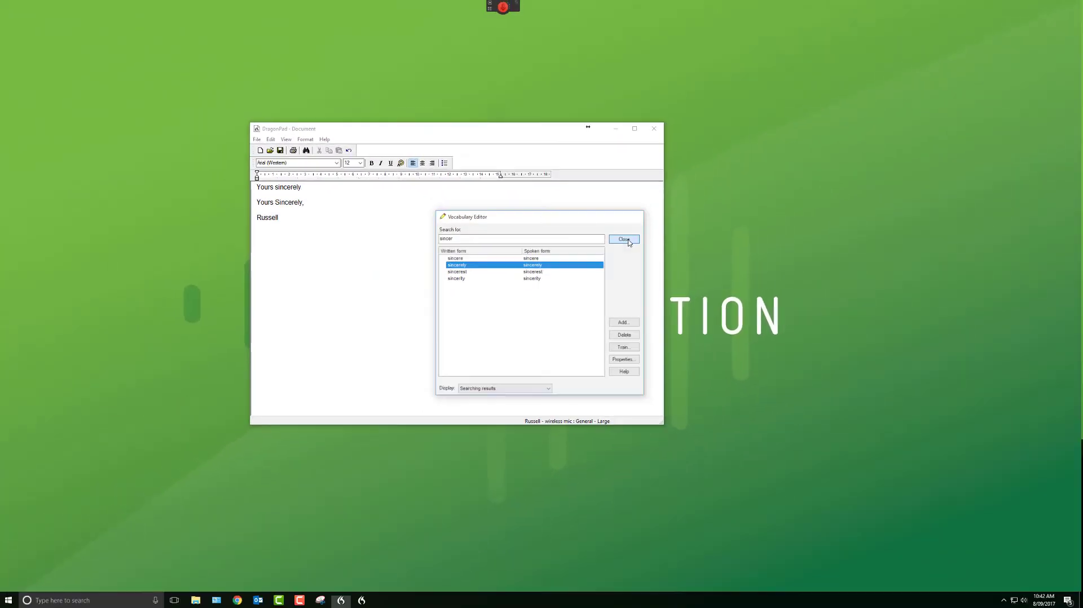
Close the Vocabulary Editor, returning to the DragonPad document.
click(701, 159)
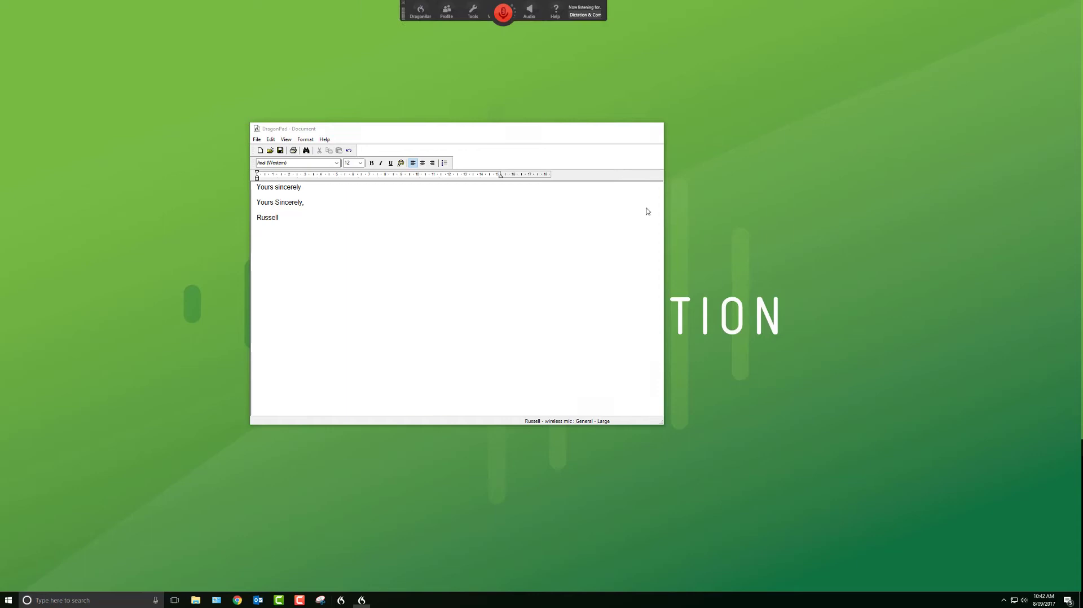